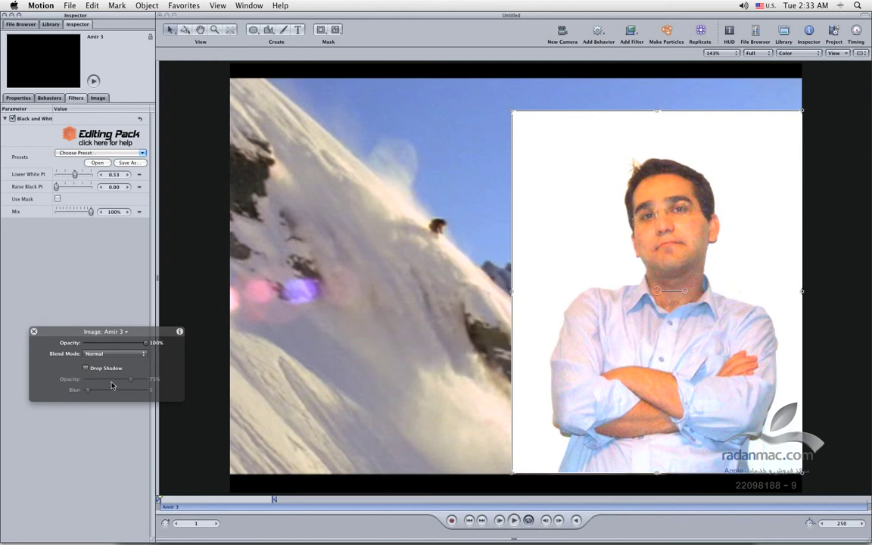
# Set the blend mode of the man's portrait layer to Multiply and play the composite from the beginning
pyautogui.click(514, 520)
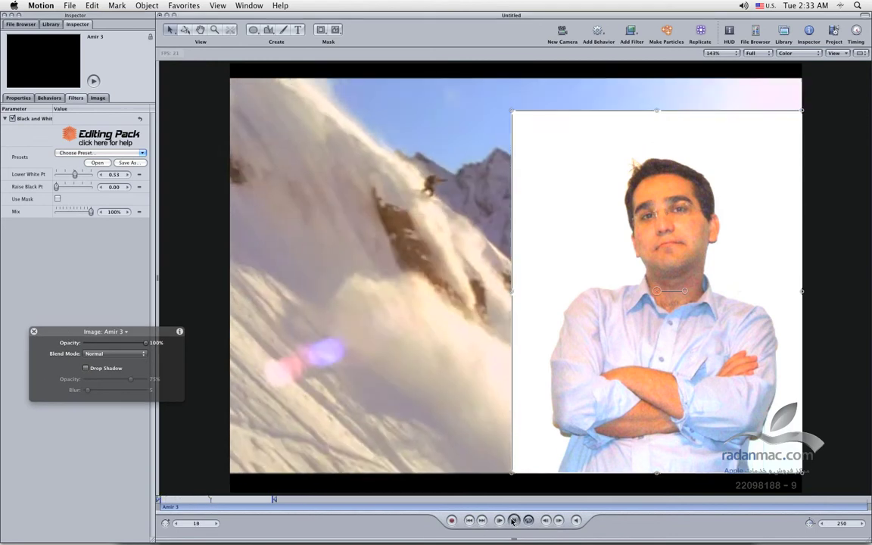
pyautogui.click(113, 354)
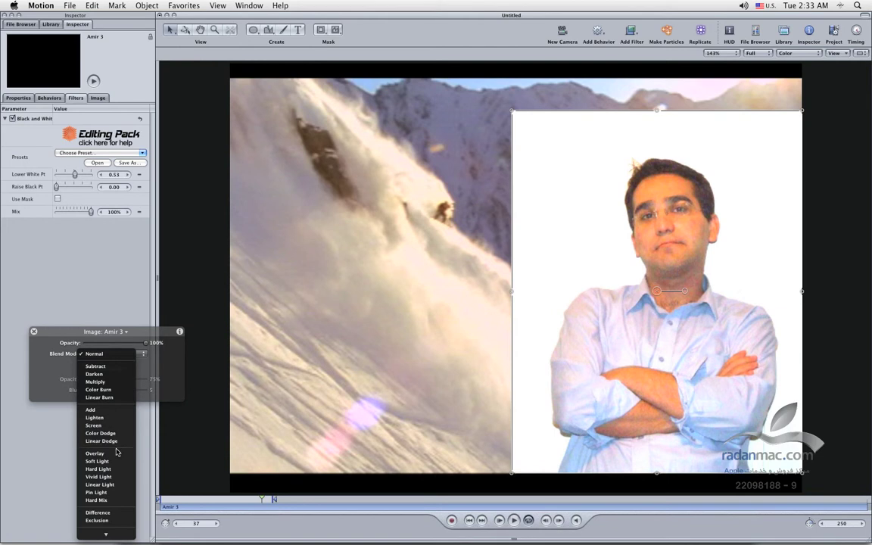
pyautogui.click(107, 382)
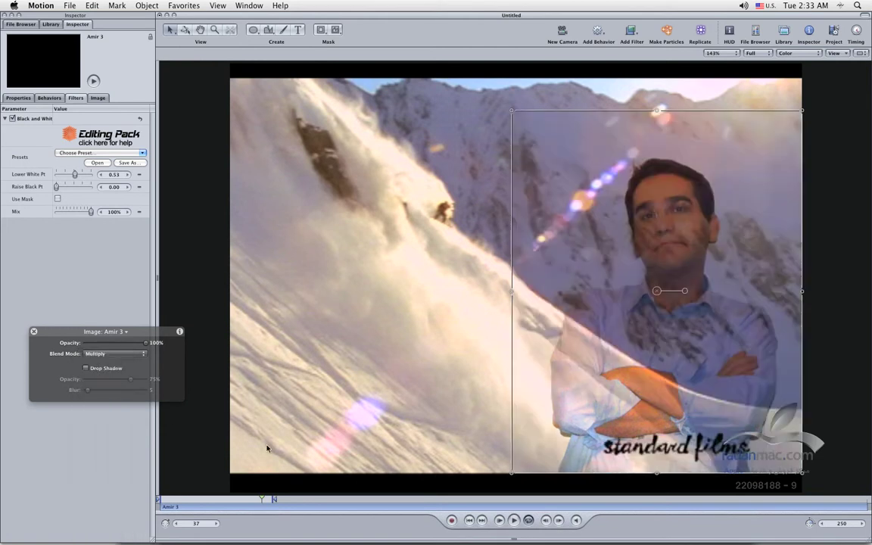
pyautogui.click(821, 455)
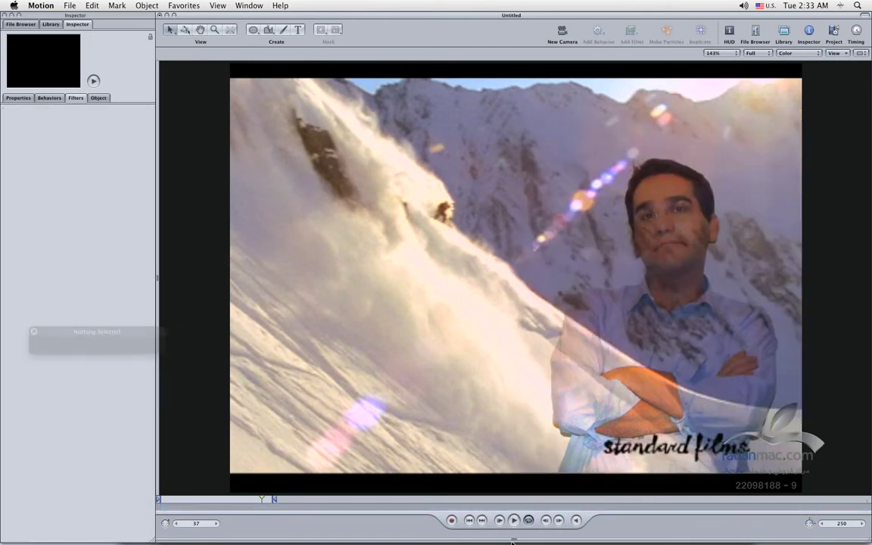
pyautogui.click(470, 520)
pyautogui.click(514, 520)
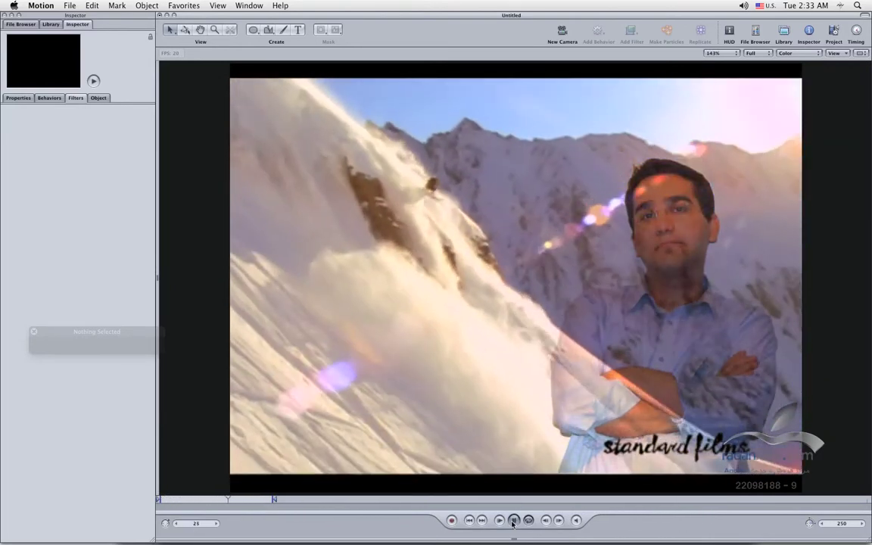
pyautogui.click(514, 520)
# Hide the portrait layer, enable the Particle System layer, and play the project from frame 1
pyautogui.press('F5')
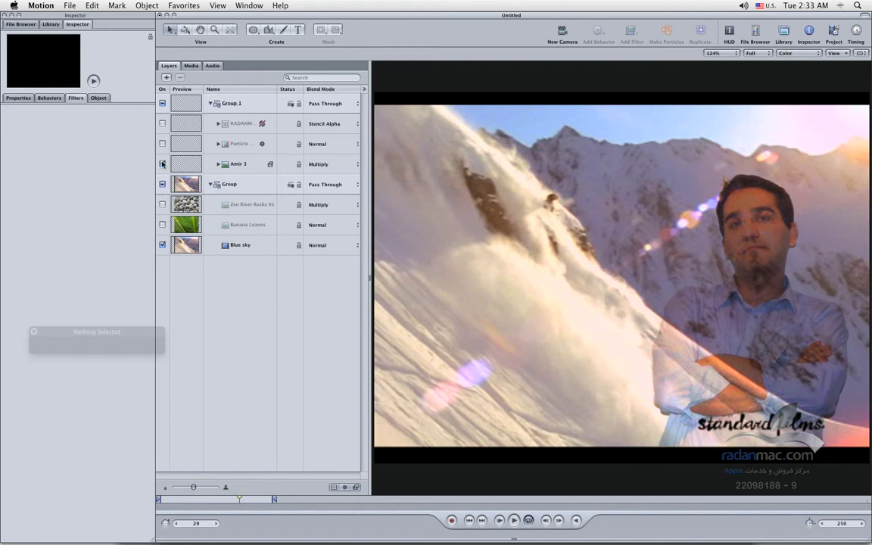
pyautogui.click(163, 163)
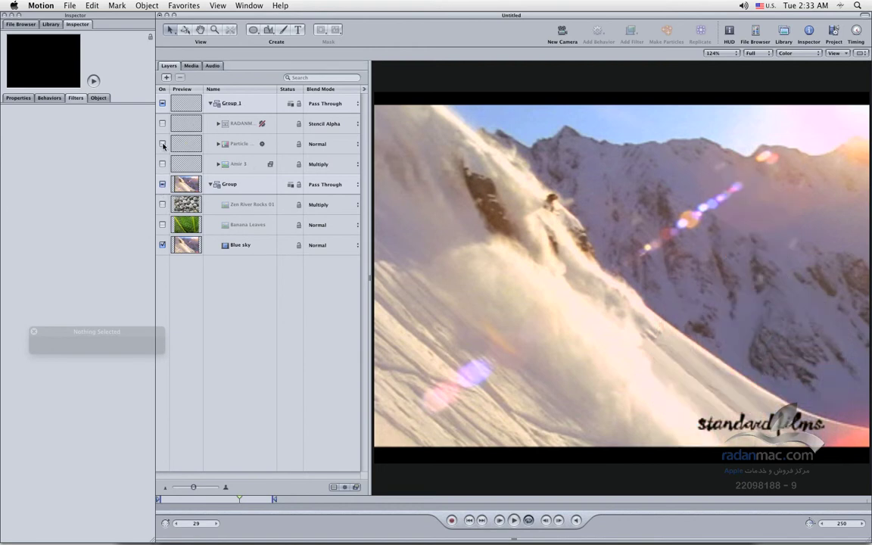
pyautogui.click(163, 144)
pyautogui.click(466, 520)
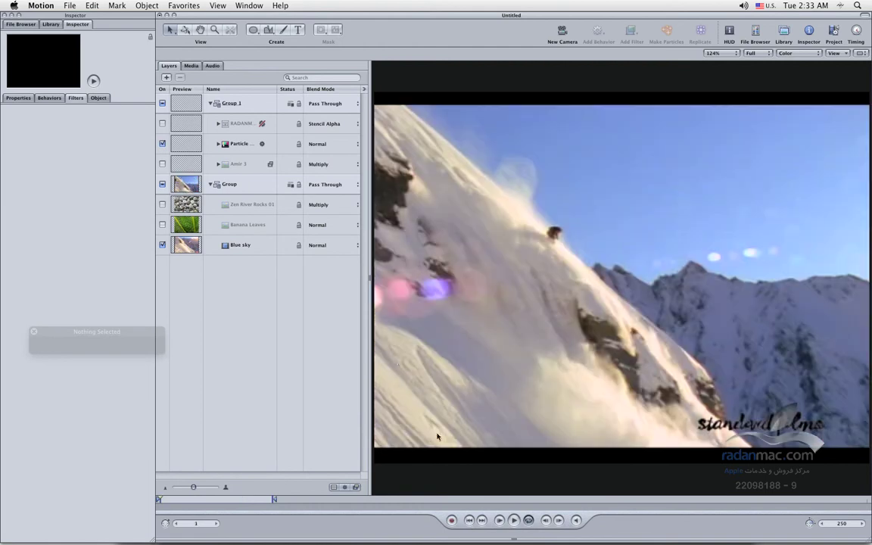
pyautogui.press('F5')
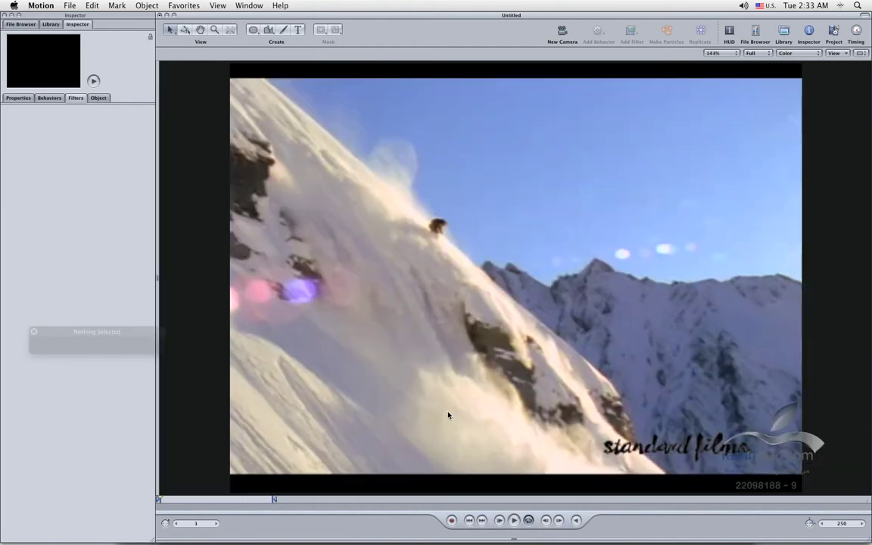
pyautogui.click(513, 520)
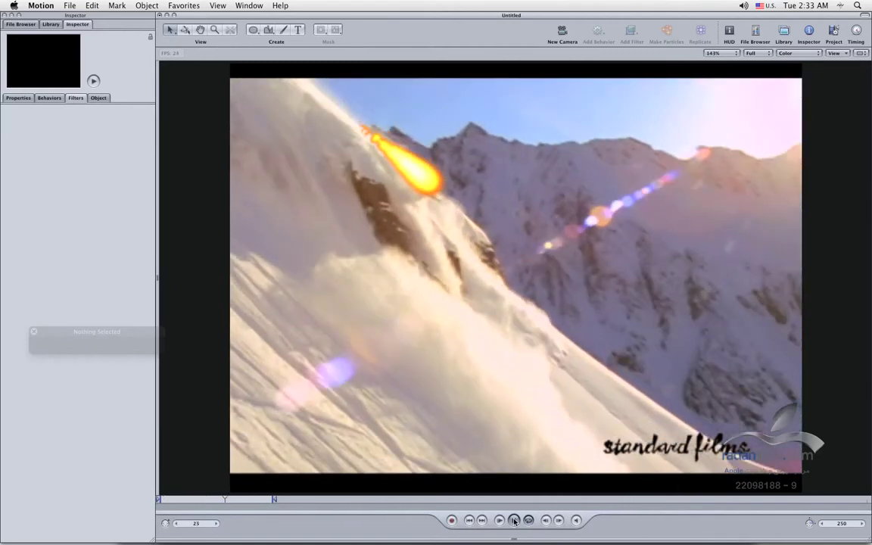
# Select the fire particle system on the canvas and display its Match Move behavior
pyautogui.click(429, 214)
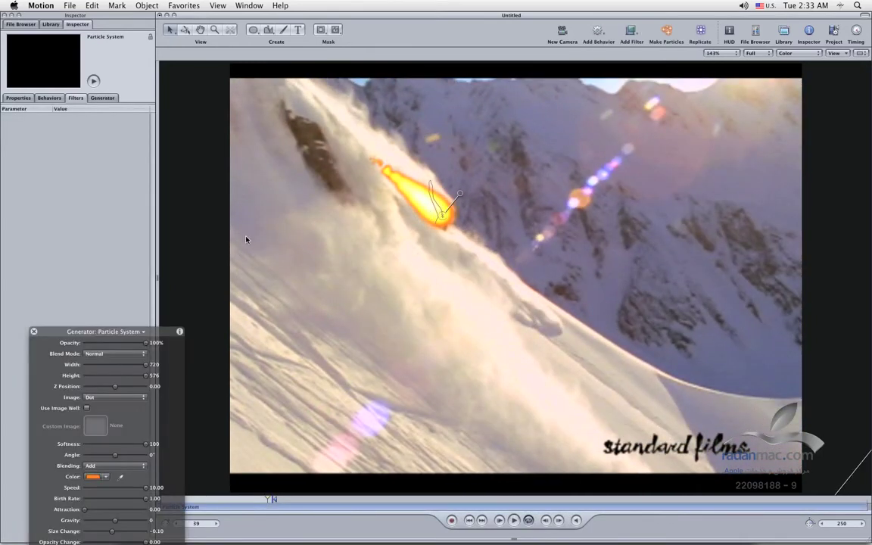
pyautogui.moveTo(154, 332); pyautogui.dragTo(155, 199)
pyautogui.click(142, 200)
pyautogui.click(123, 208)
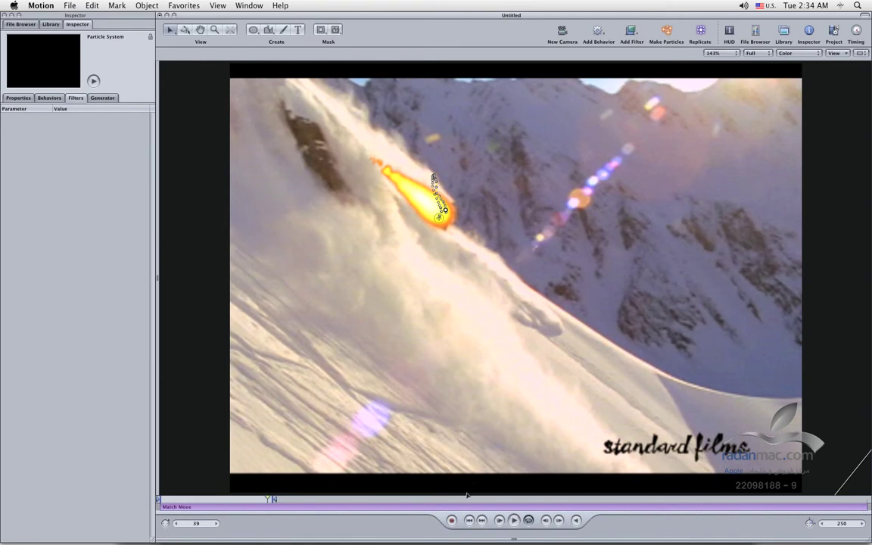
# Try the Add blend mode on the Particle System layer and preview the fire from the start
pyautogui.press('F5')
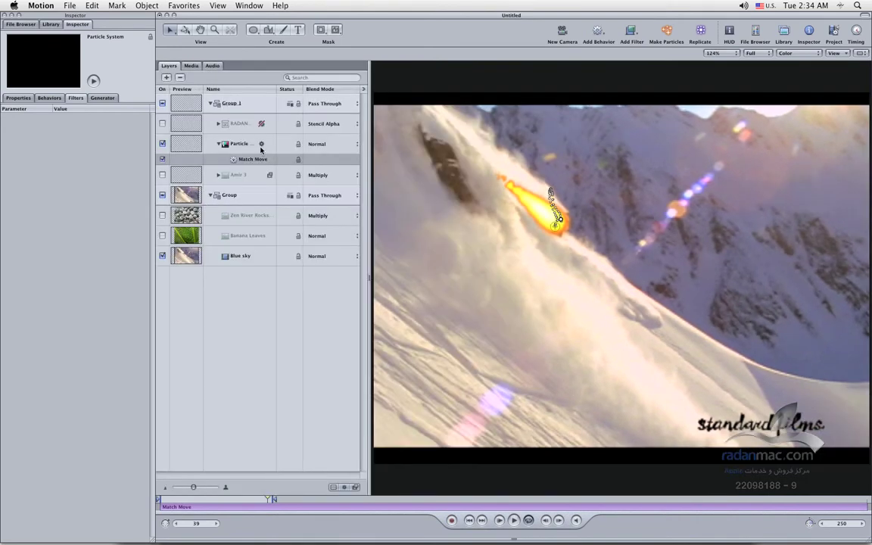
pyautogui.click(250, 145)
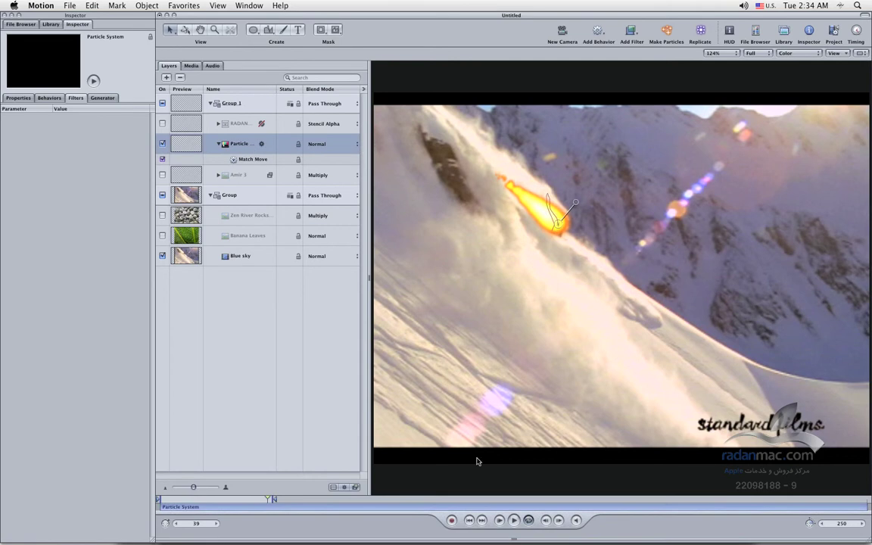
pyautogui.click(482, 521)
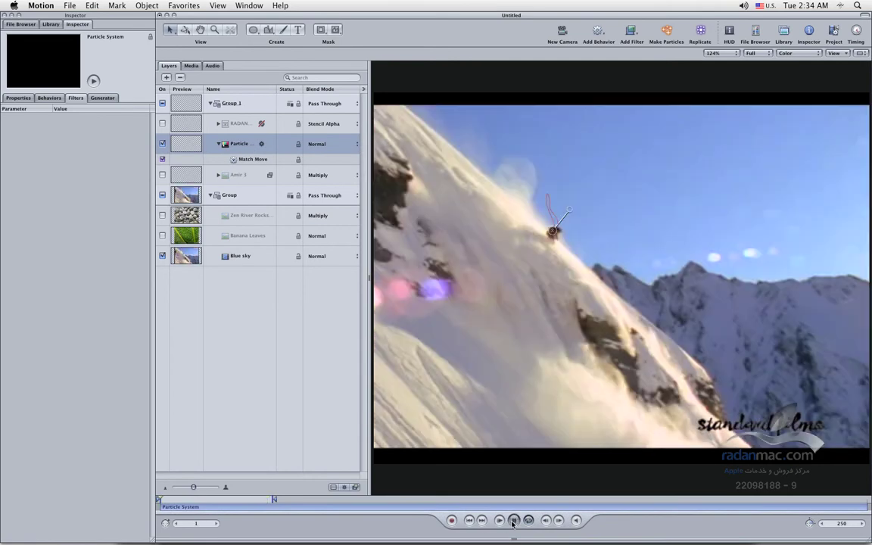
pyautogui.click(513, 521)
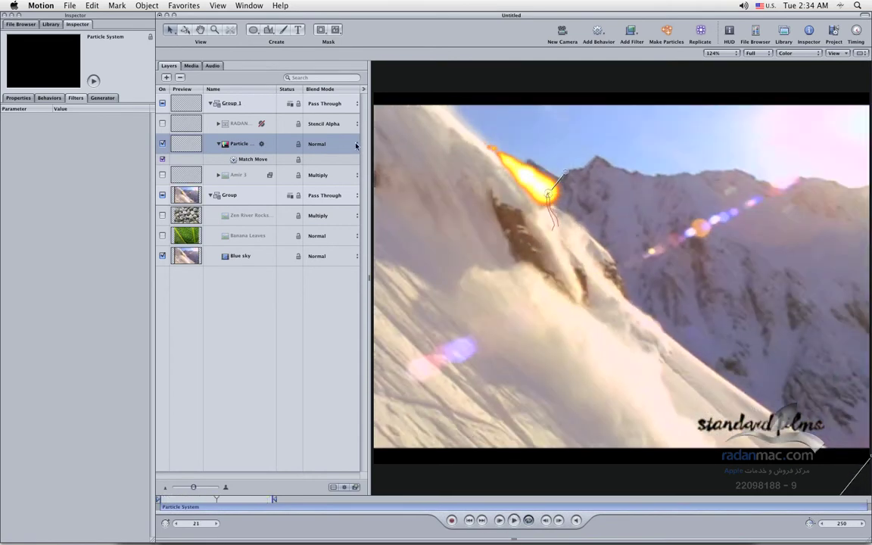
pyautogui.click(356, 147)
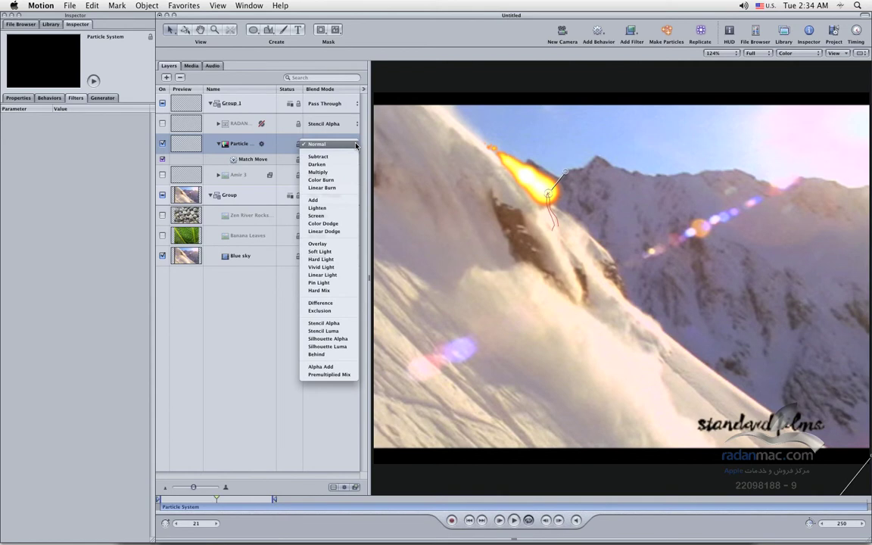
pyautogui.click(333, 202)
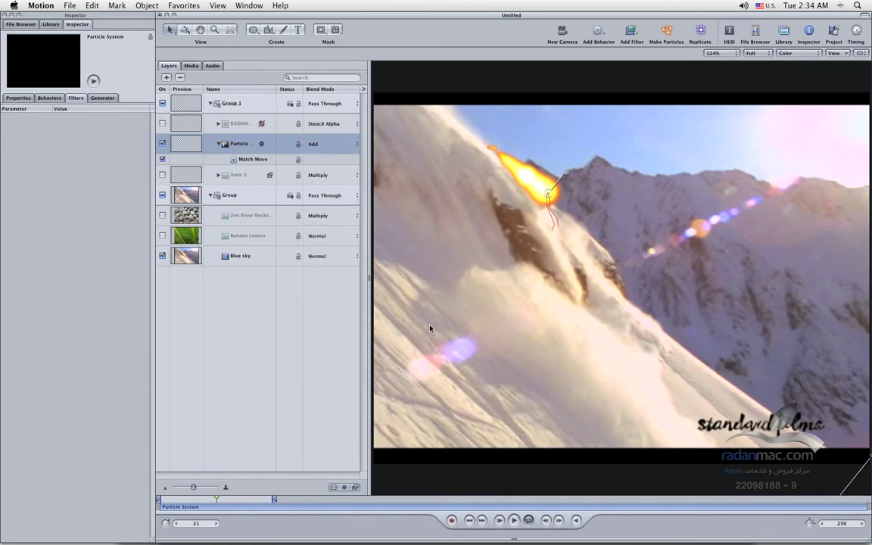
pyautogui.click(862, 494)
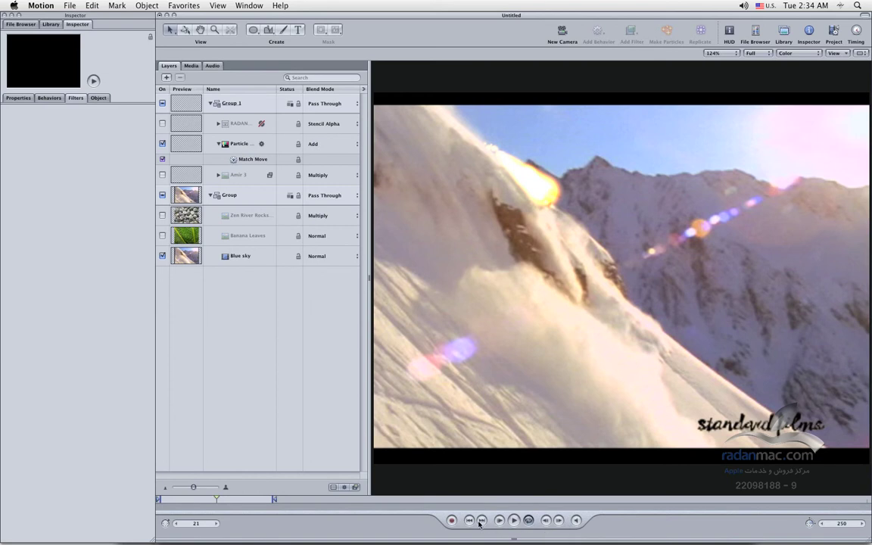
pyautogui.click(472, 521)
pyautogui.click(513, 521)
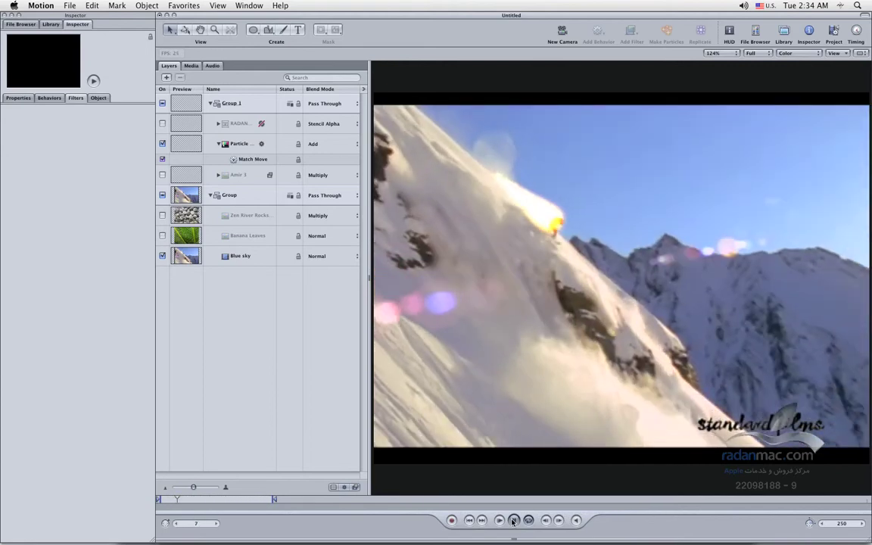
pyautogui.press('space')
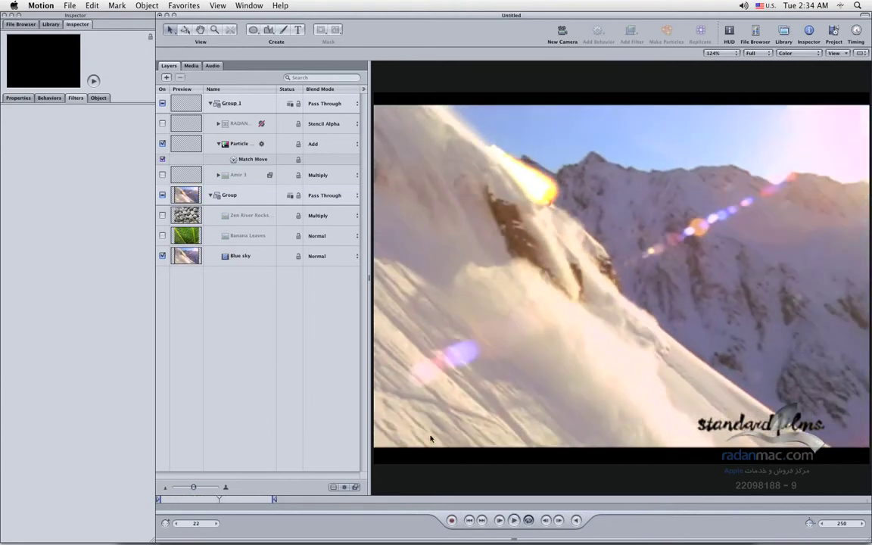
# Try the Screen blend mode on the Particle System layer and play it from the first frame
pyautogui.click(317, 144)
pyautogui.click(317, 160)
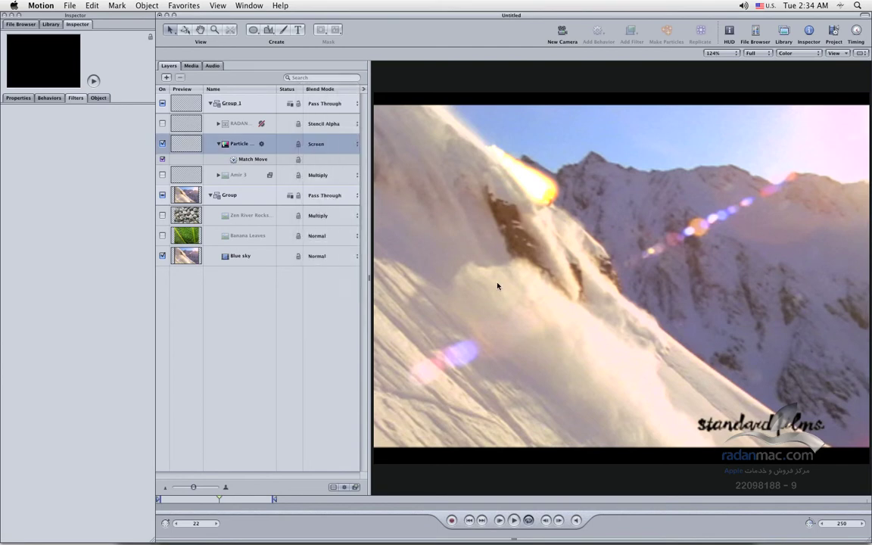
pyautogui.click(470, 521)
pyautogui.click(514, 520)
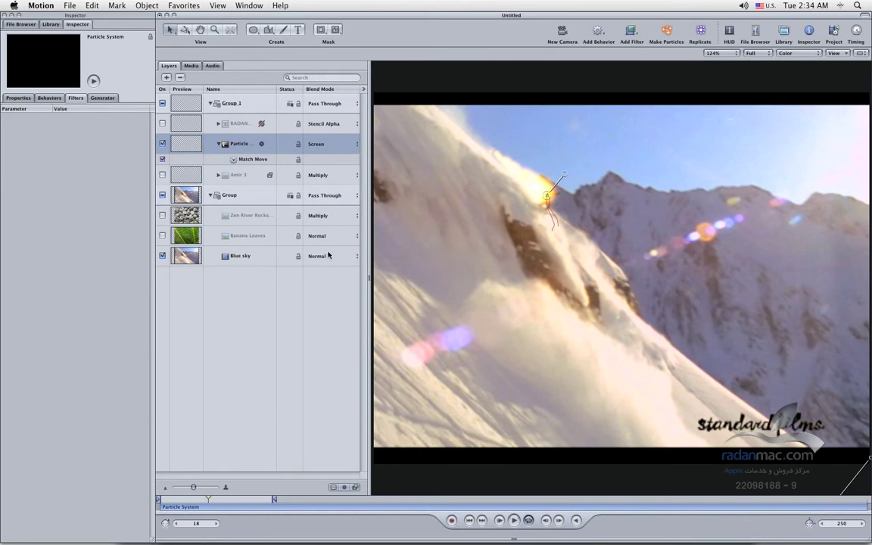
# Deselect all layers and replay the animation to examine how the fire trail blends over the snow
pyautogui.click(242, 181)
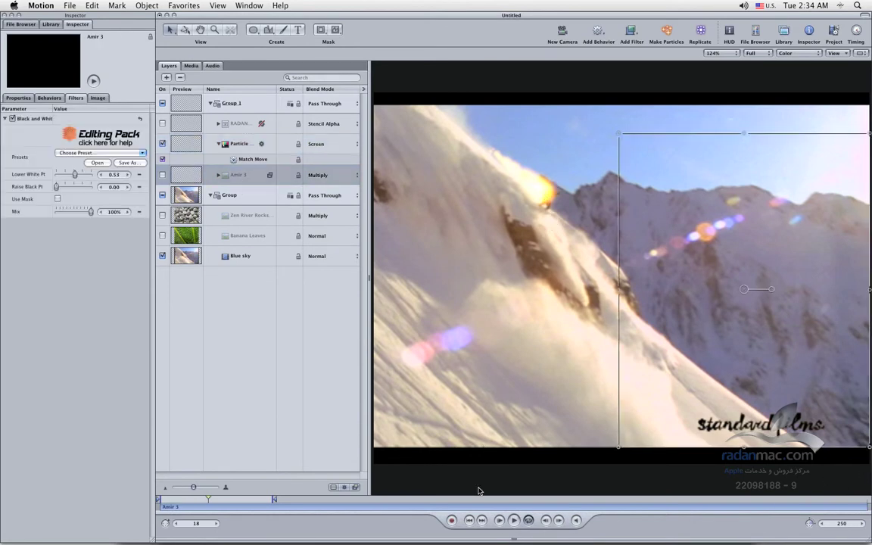
pyautogui.press('Up')
pyautogui.click(514, 520)
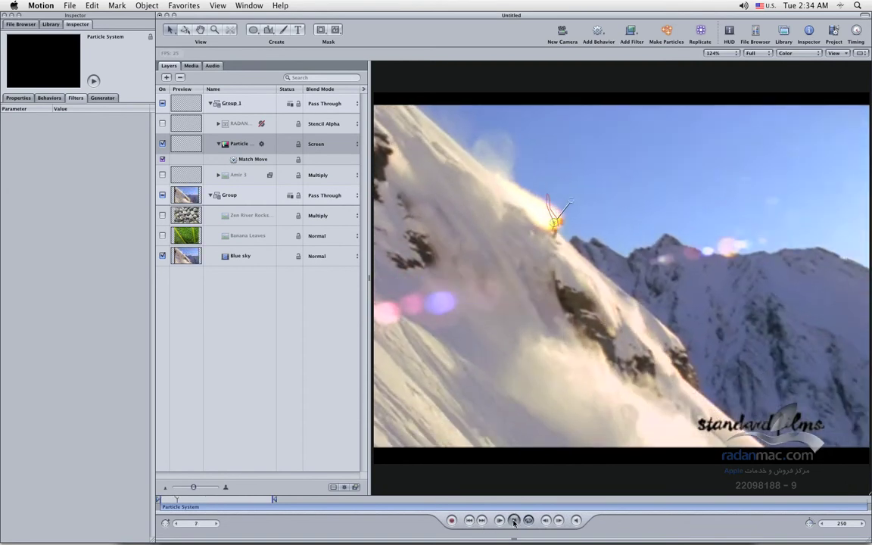
pyautogui.click(514, 522)
pyautogui.click(261, 395)
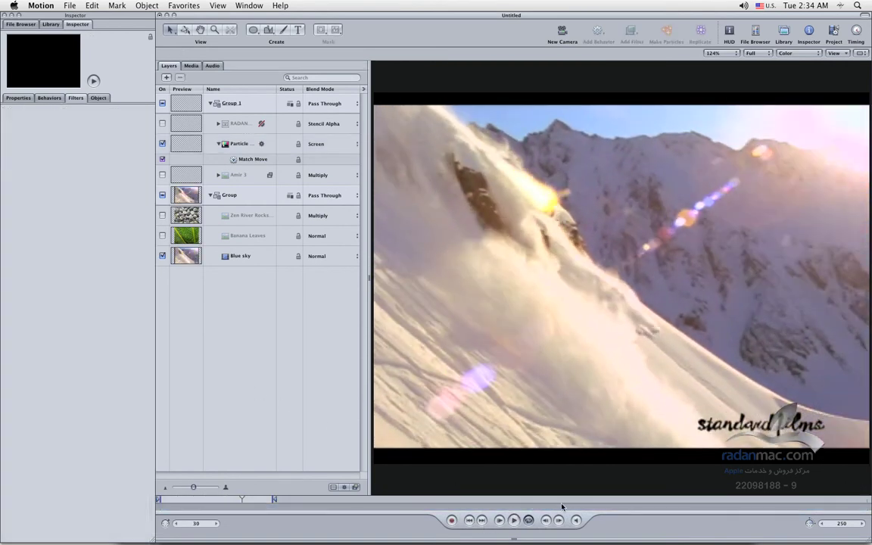
pyautogui.click(513, 520)
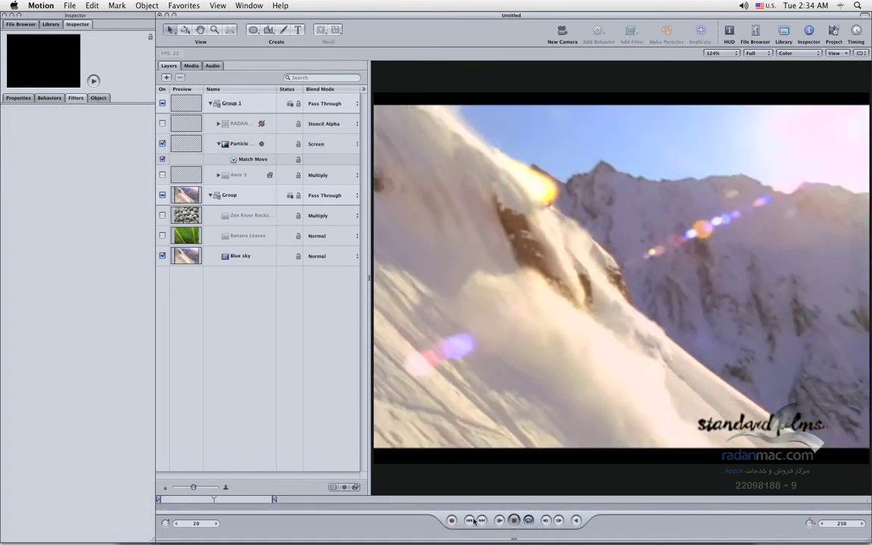
pyautogui.click(474, 520)
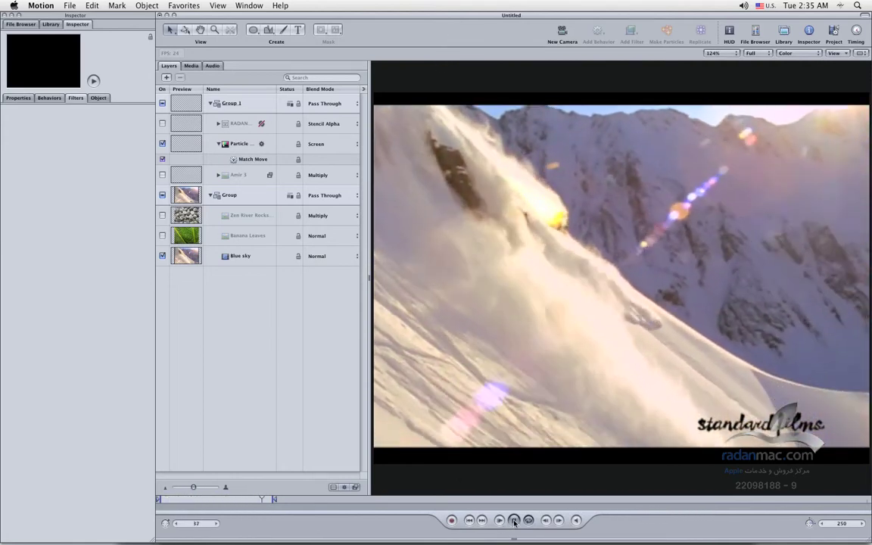
pyautogui.press('space')
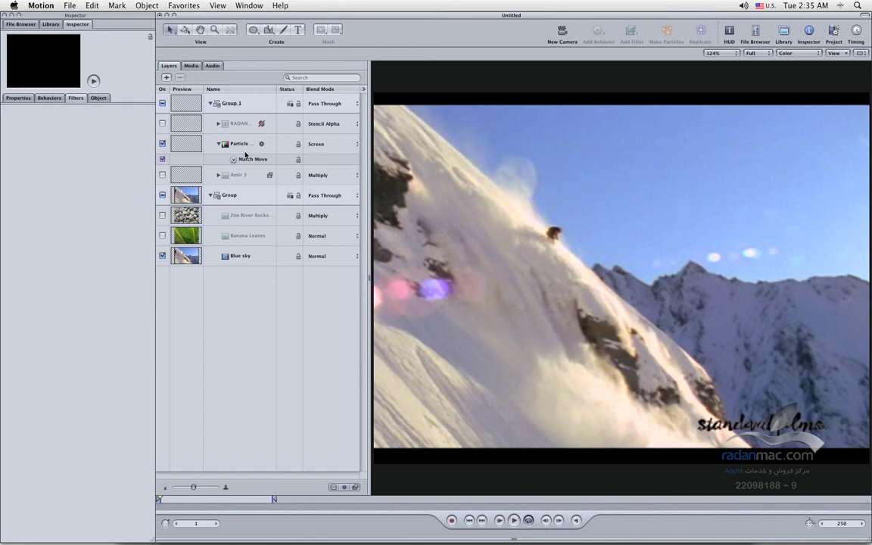
# At frame 18, try the Overlay blend mode on the Particle System layer and preview the animation
pyautogui.moveTo(265, 506); pyautogui.dragTo(208, 503)
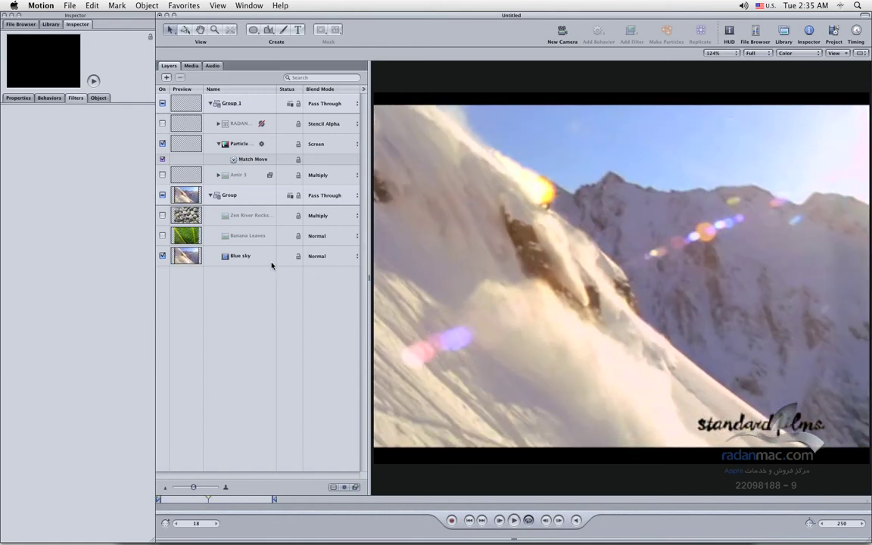
pyautogui.click(331, 149)
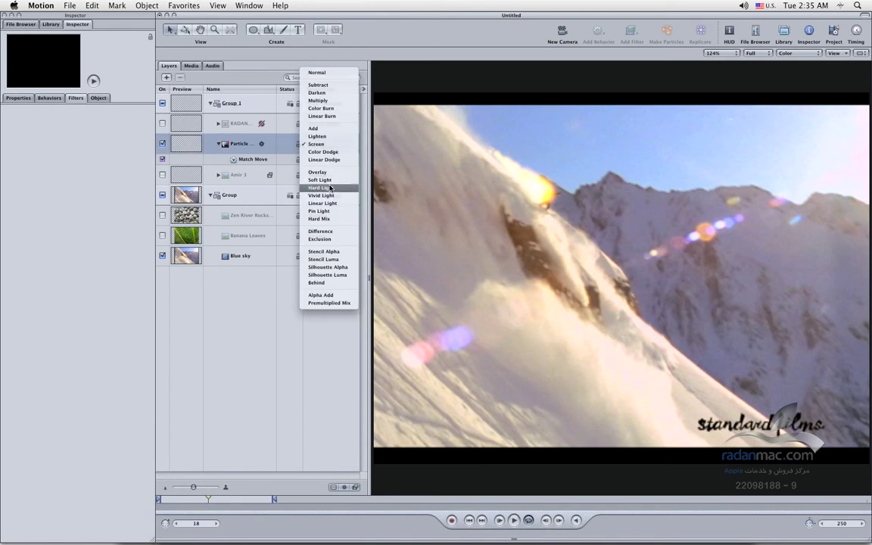
pyautogui.click(331, 175)
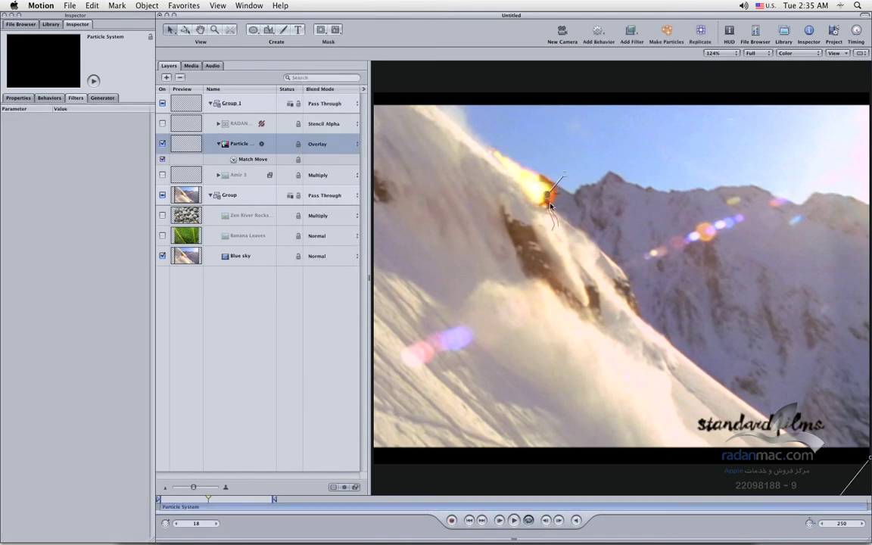
pyautogui.click(301, 412)
pyautogui.moveTo(425, 534)
pyautogui.click(513, 520)
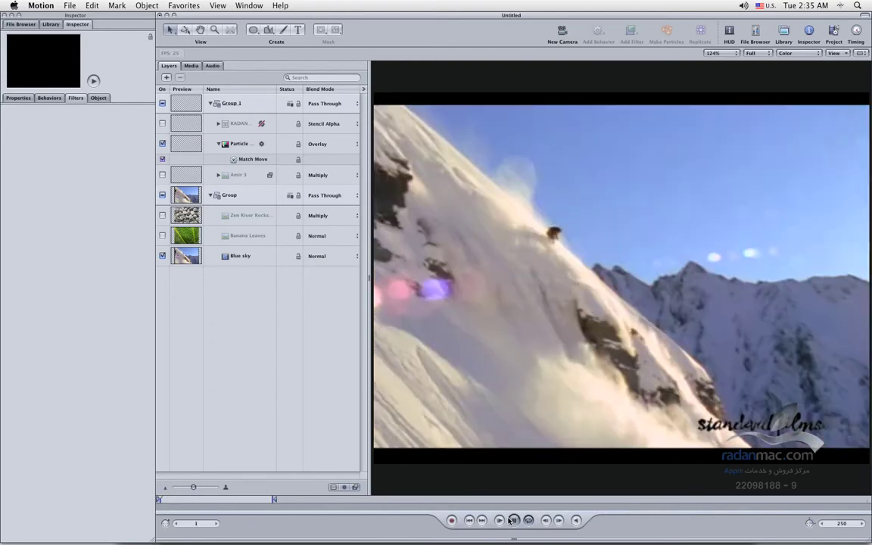
pyautogui.click(514, 521)
# Set the Particle System layer's blend mode to Soft Light
pyautogui.click(353, 146)
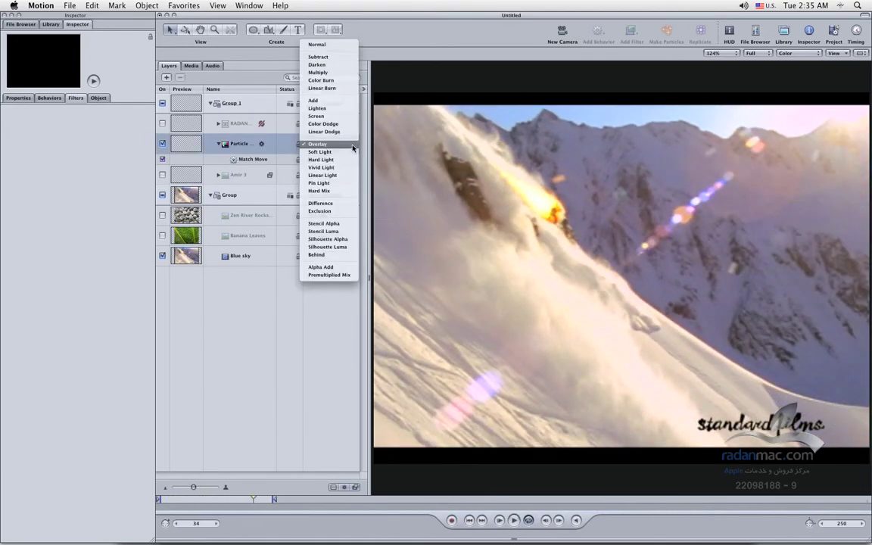
pyautogui.click(347, 156)
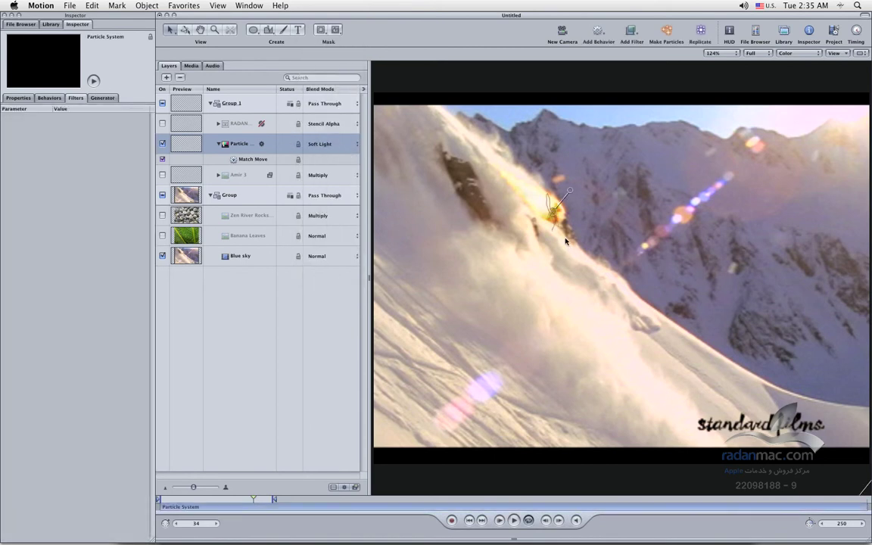
# Deselect all layers and preview the Soft Light fire trail from the first frame, pausing playback at frame 19
pyautogui.click(206, 341)
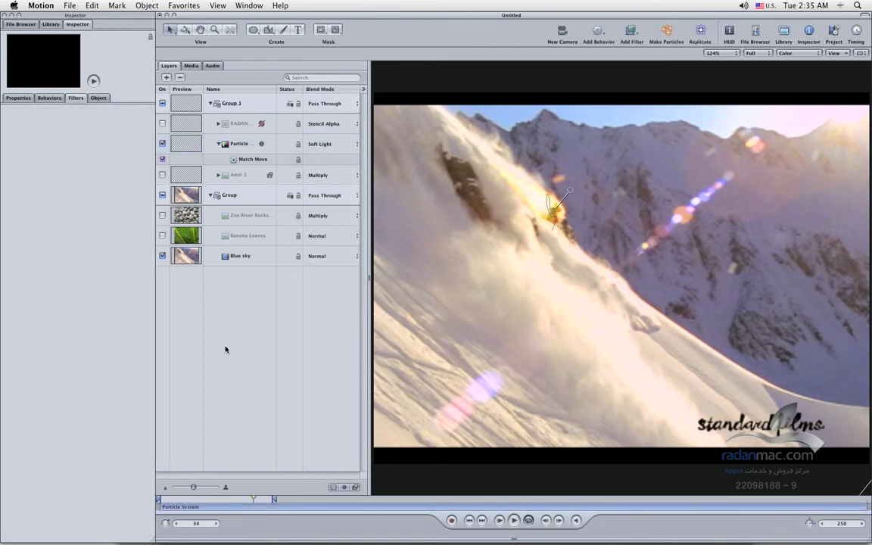
pyautogui.click(471, 521)
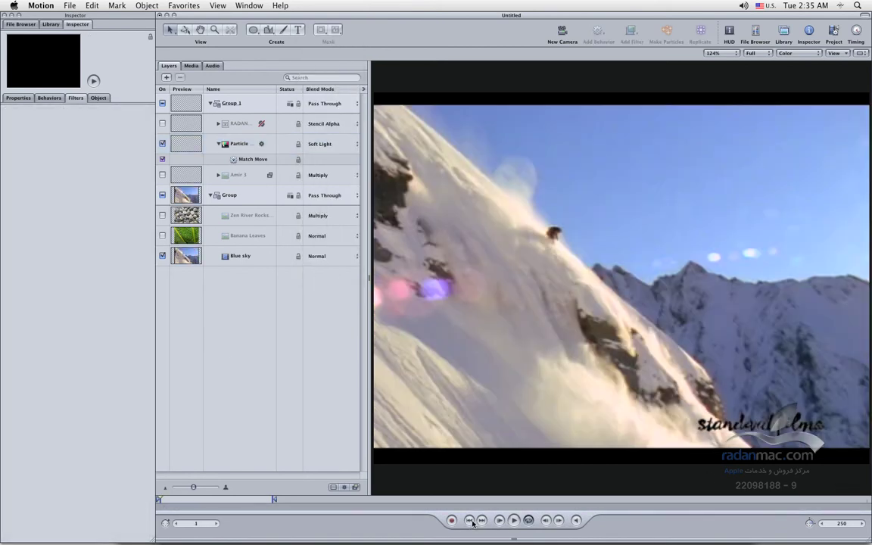
pyautogui.click(515, 520)
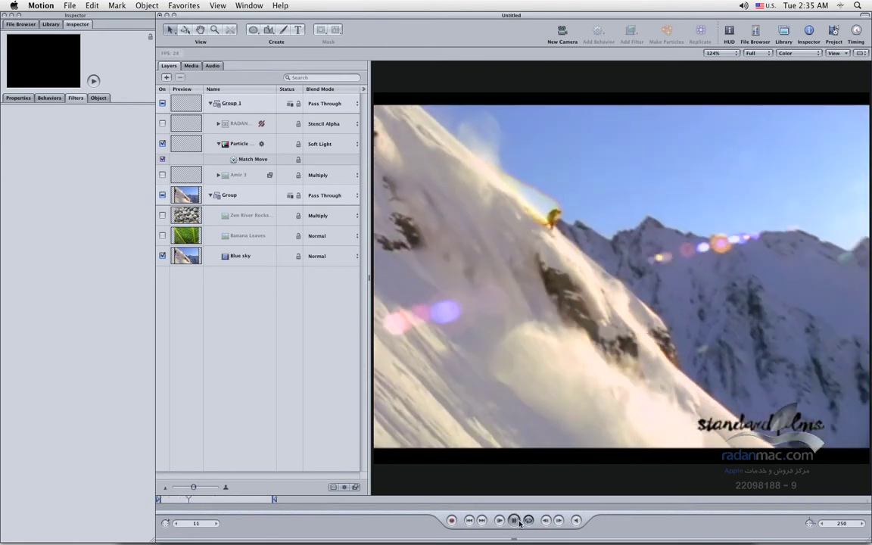
pyautogui.click(520, 521)
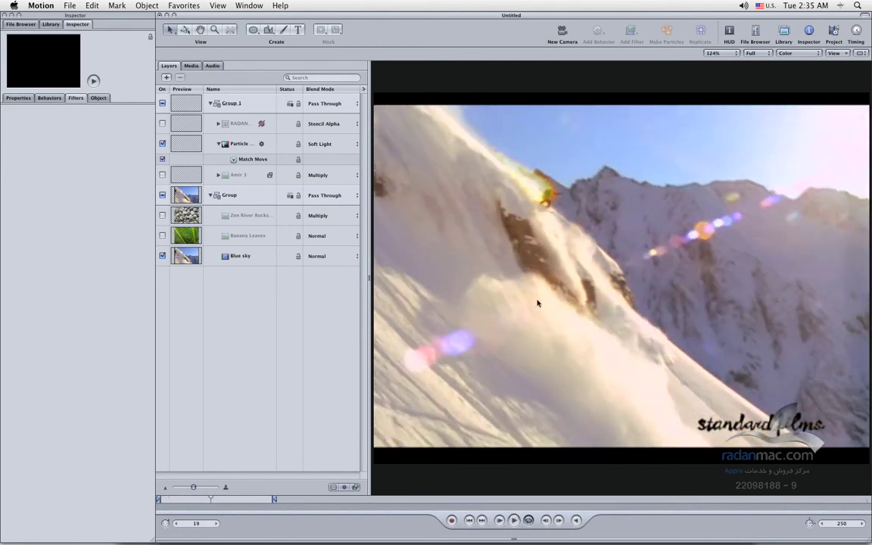
# Try the Hard Light blend mode on the Particle System layer, followed by Vivid Light
pyautogui.click(343, 146)
pyautogui.click(342, 150)
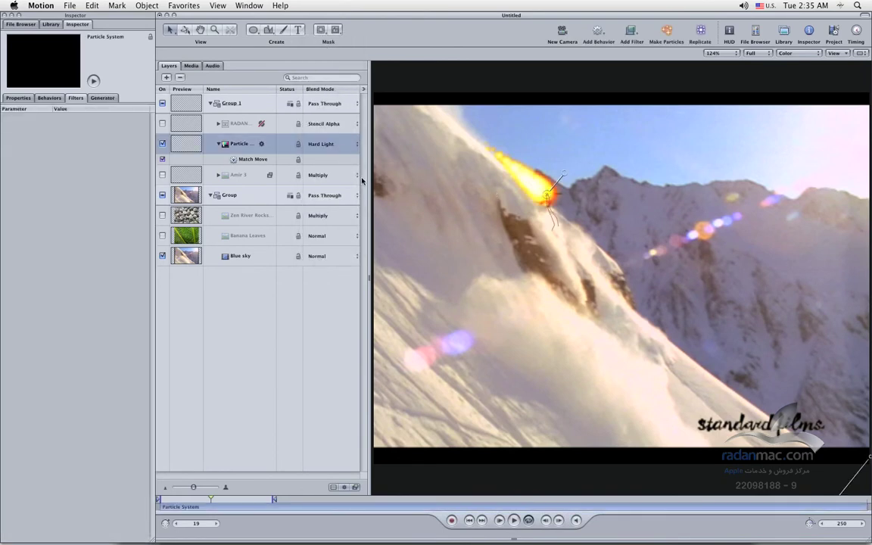
pyautogui.click(342, 152)
pyautogui.click(341, 152)
# Compare the Linear Light and Pin Light blend modes on the Particle System layer at frame 19
pyautogui.click(349, 144)
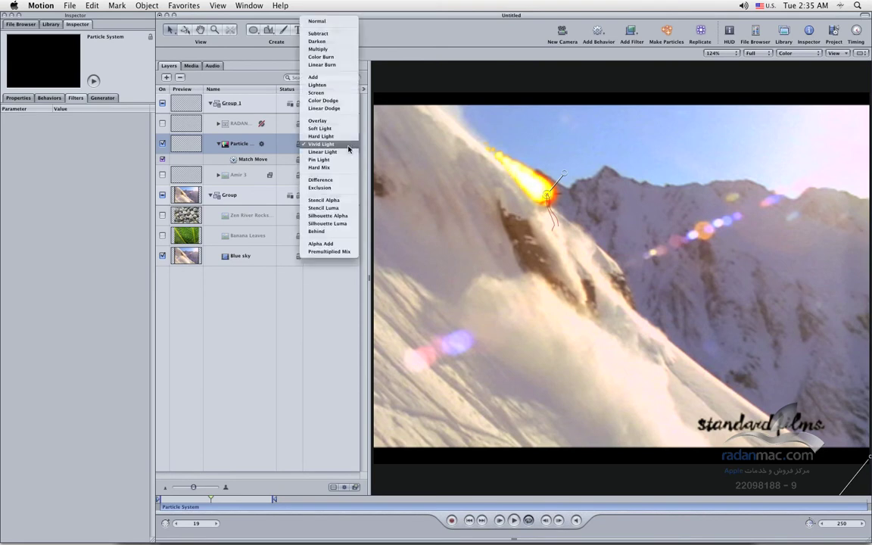
pyautogui.click(347, 152)
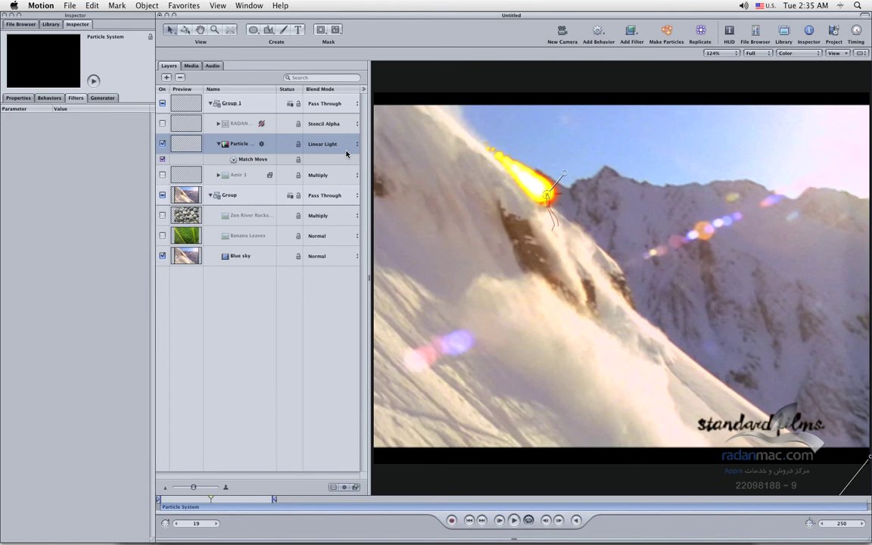
pyautogui.click(346, 153)
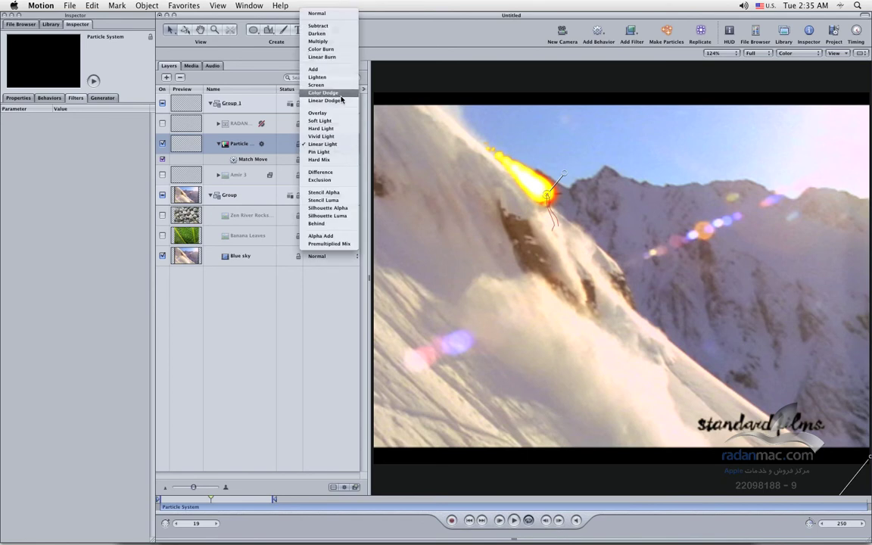
pyautogui.click(305, 340)
pyautogui.click(353, 145)
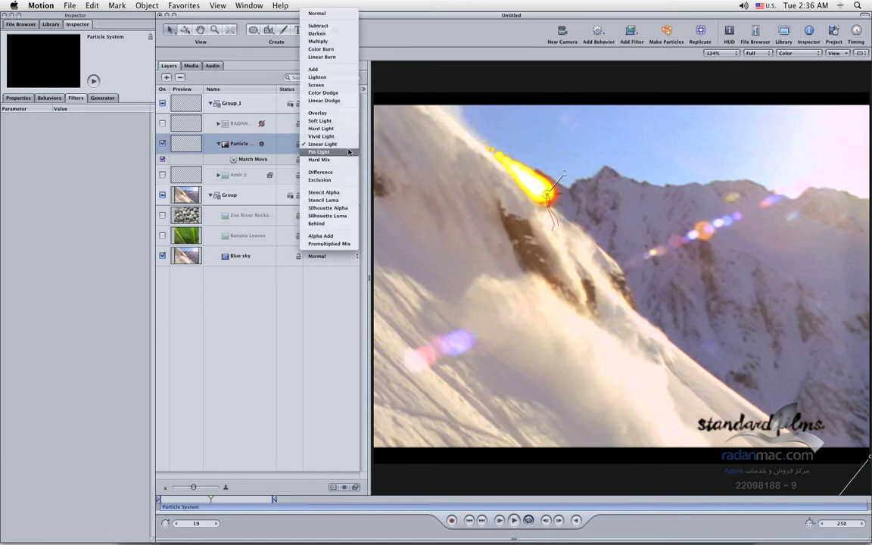
pyautogui.click(349, 152)
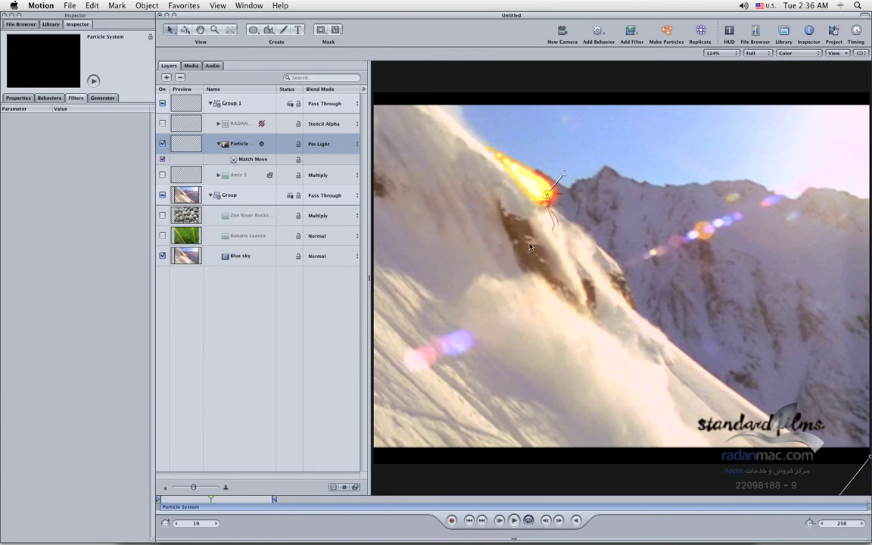
# Set the Particle System layer's blend mode to Hard Mix and play the animation
pyautogui.click(328, 140)
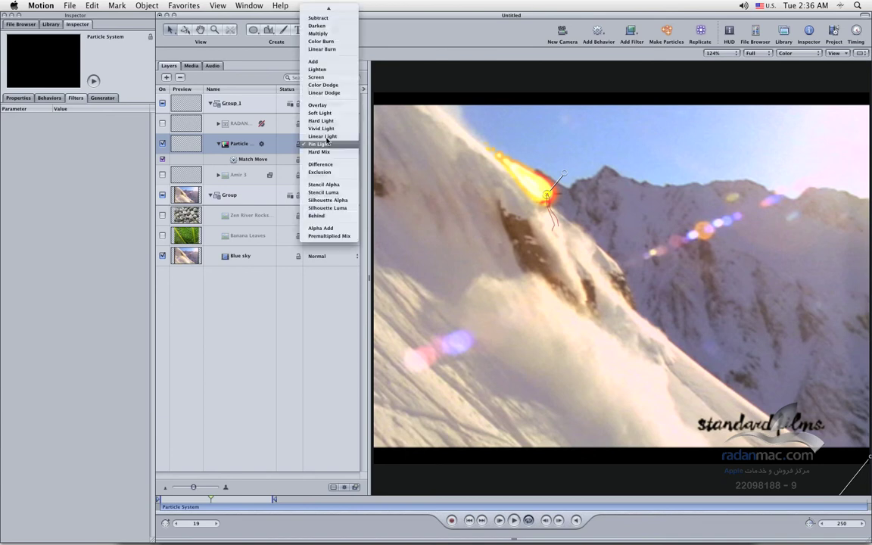
pyautogui.click(342, 155)
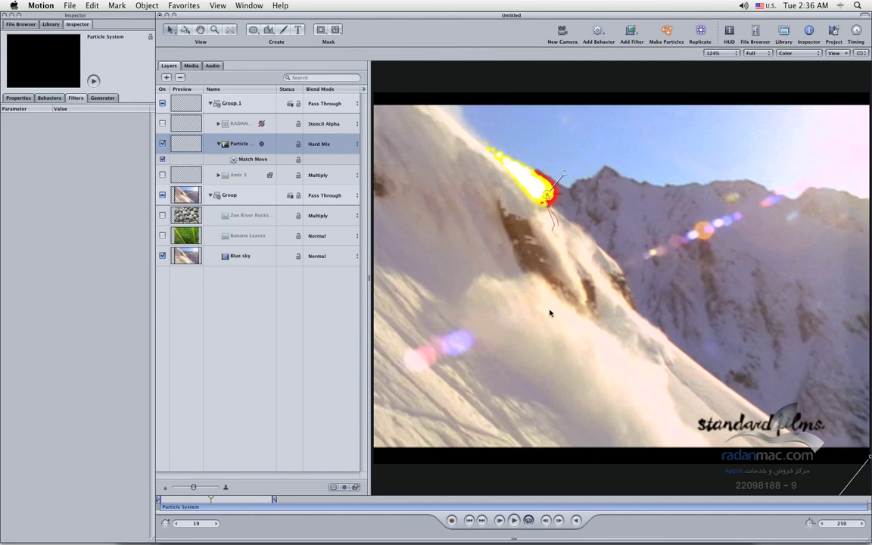
pyautogui.click(514, 520)
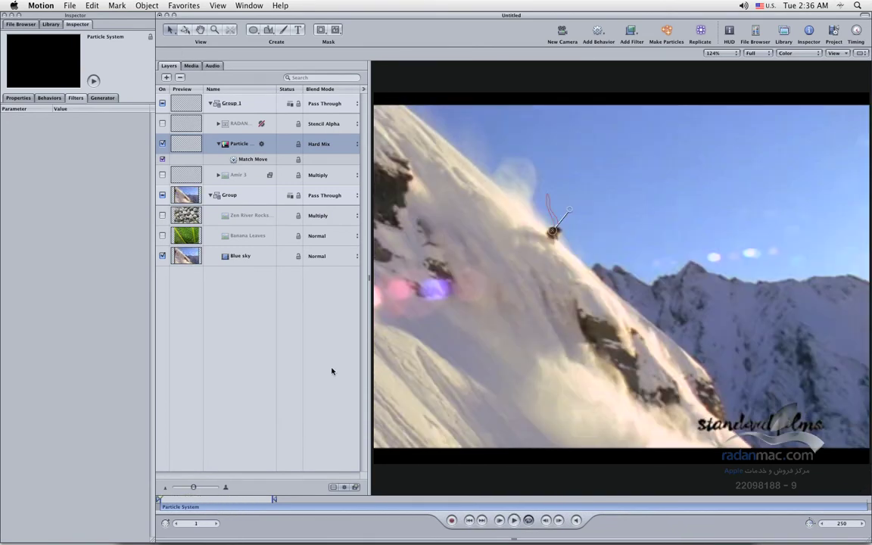
# Open the blend mode choices for the Particle System layer
pyautogui.click(337, 139)
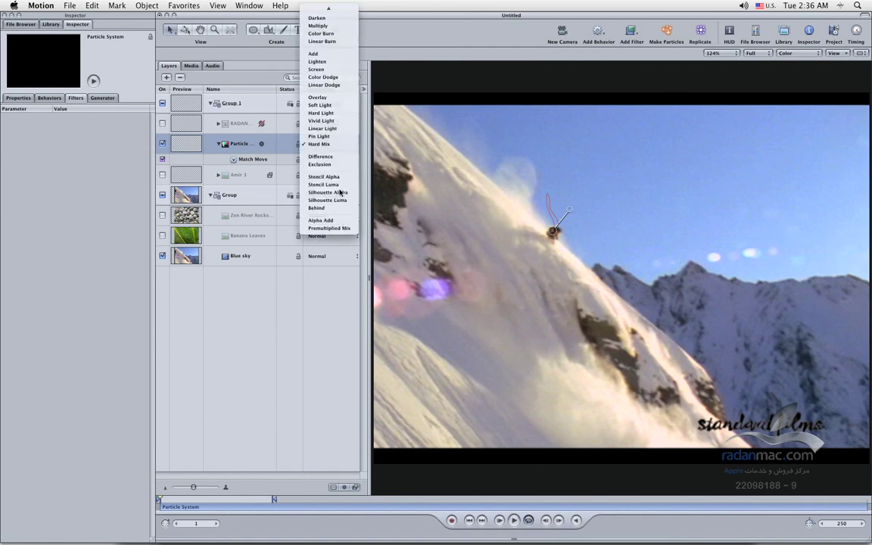